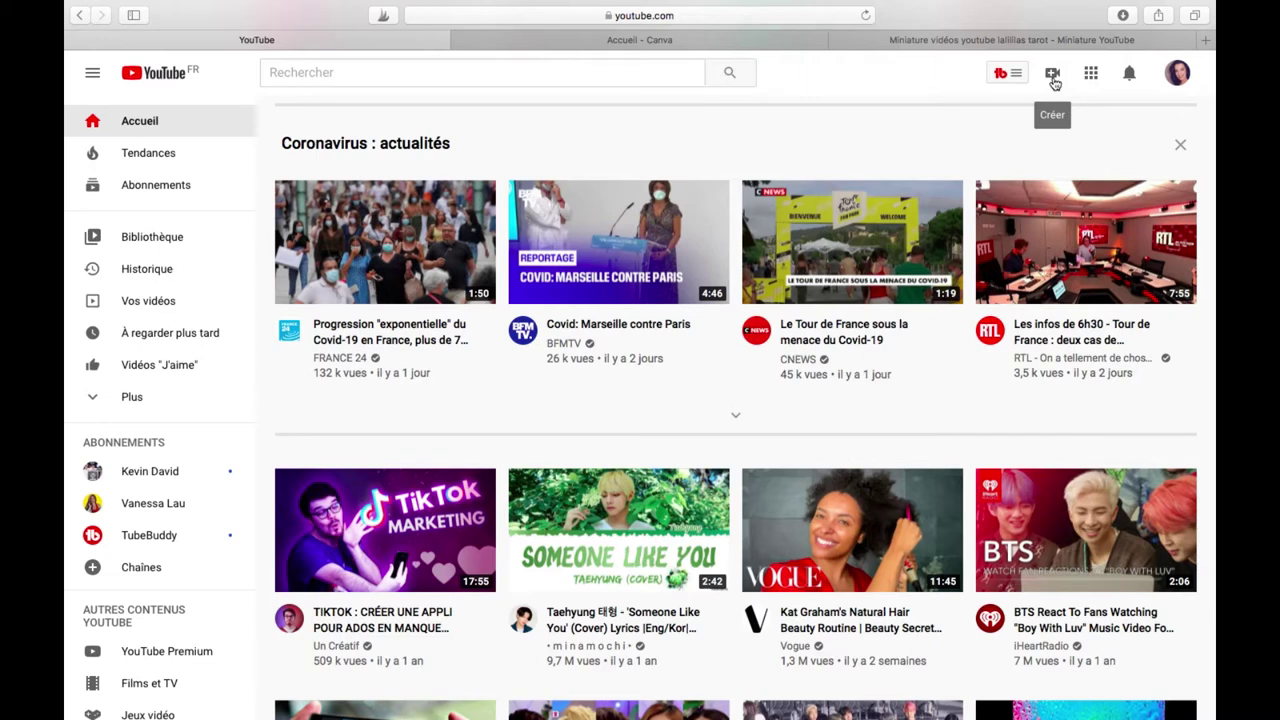
# Start a new video upload with the file "vidéo you tube 2.mp4" from Tous mes fichiers.
pyautogui.click(1053, 80)
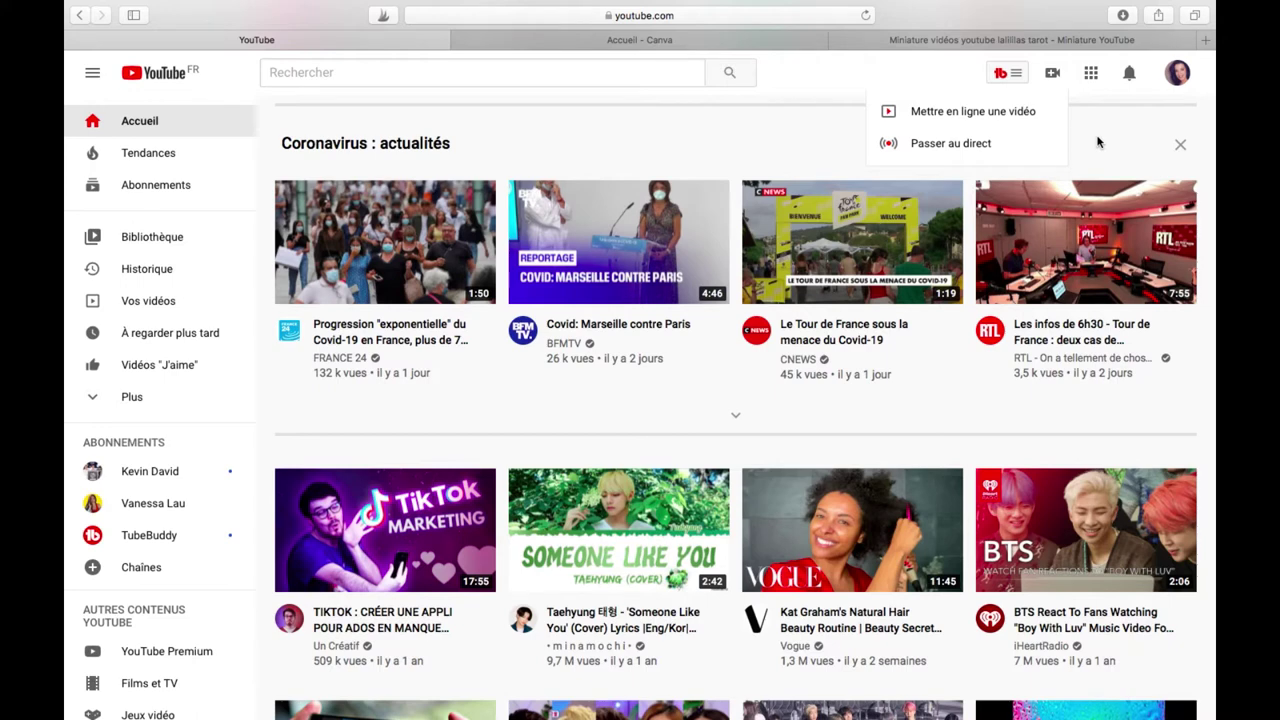
pyautogui.click(1021, 119)
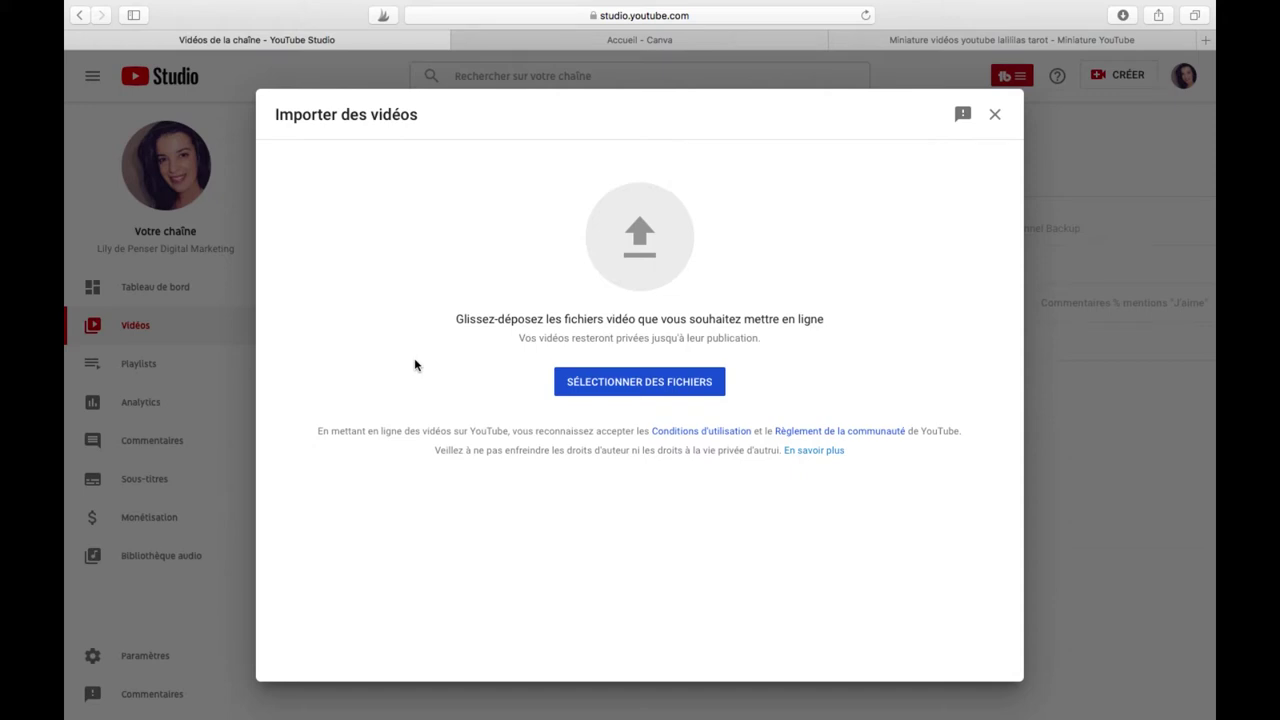
pyautogui.click(641, 382)
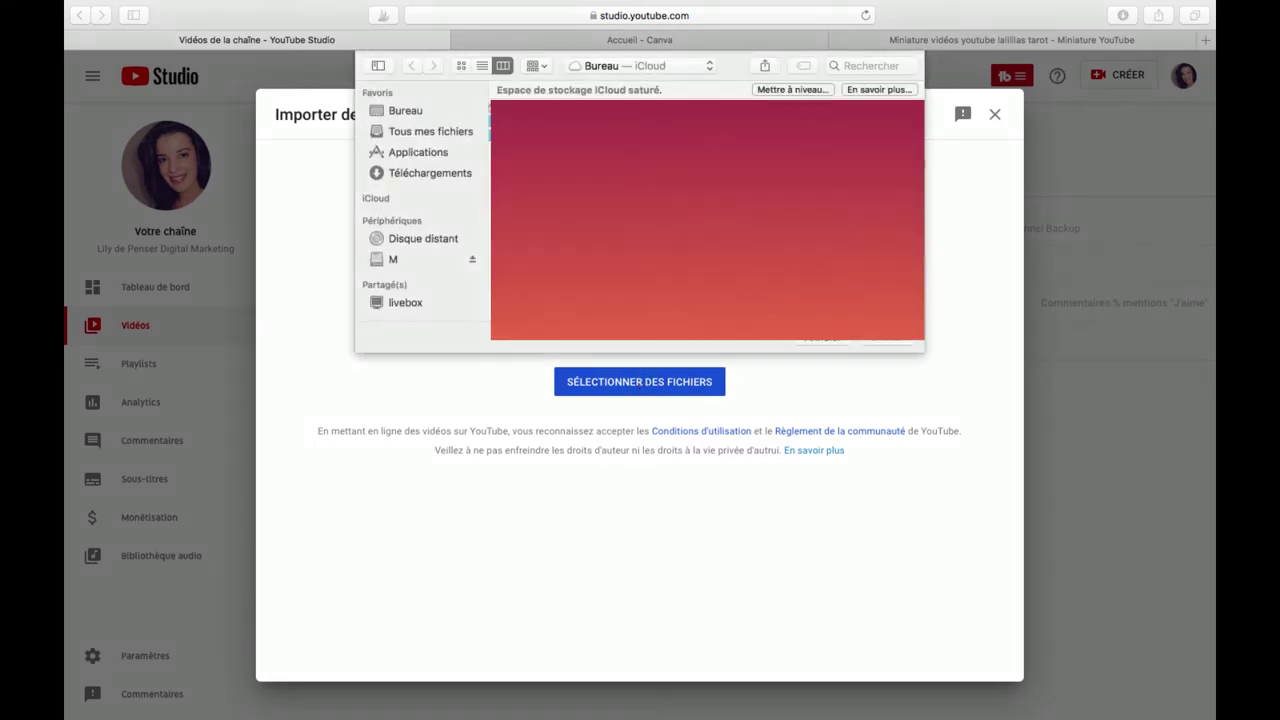
pyautogui.click(449, 132)
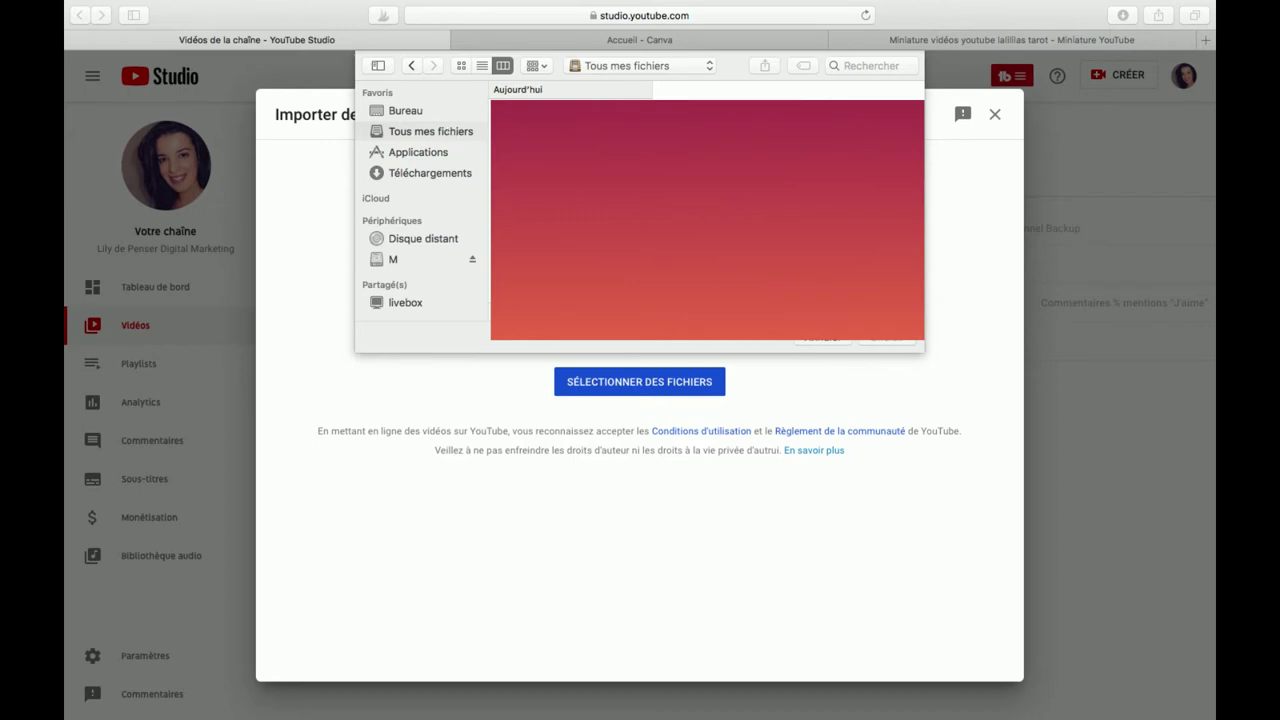
pyautogui.click(489, 209)
pyautogui.click(900, 343)
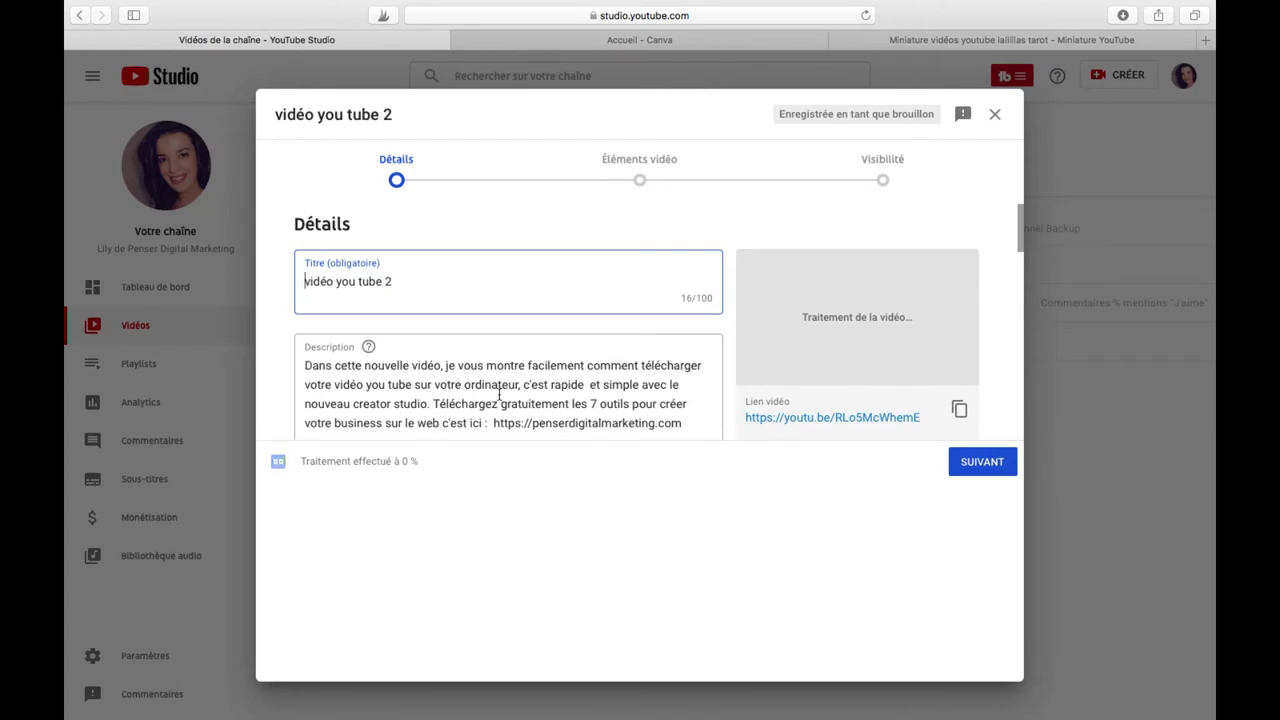
# Review the video's title, description, thumbnail, playlist and audience settings in the Détails stage.
pyautogui.scroll(-10, 499, 395)
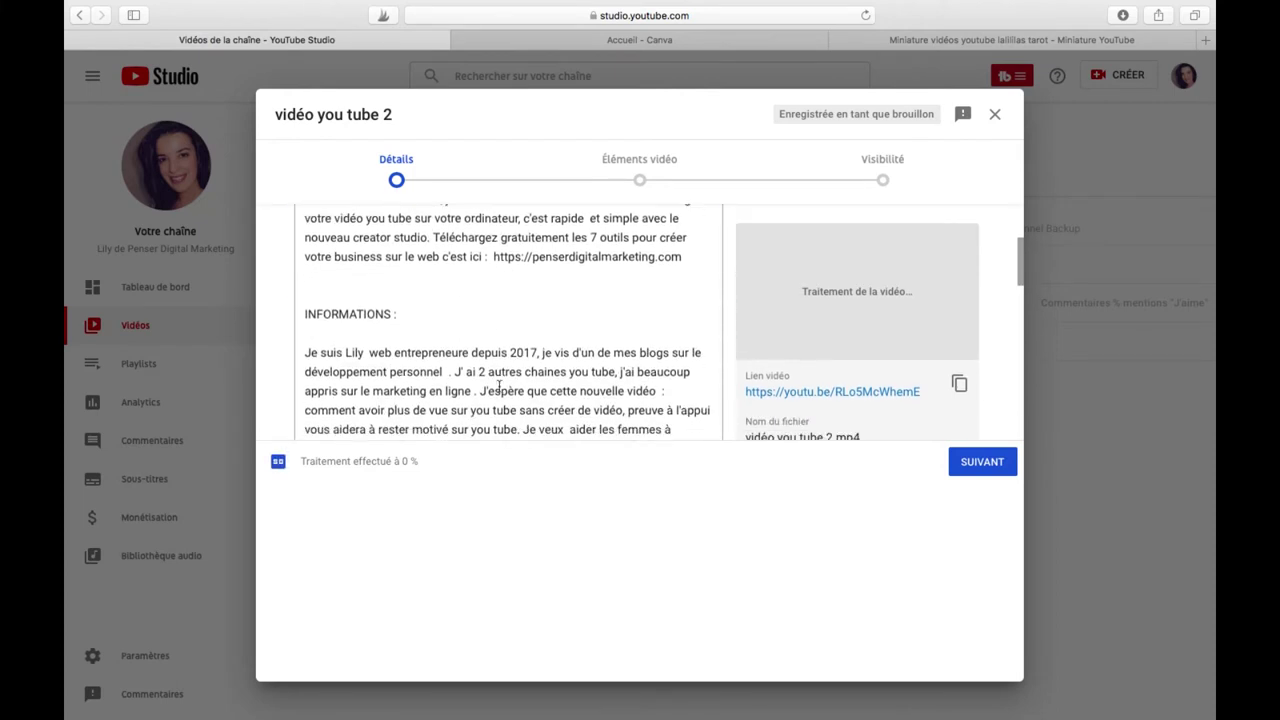
pyautogui.scroll(-3, 499, 387)
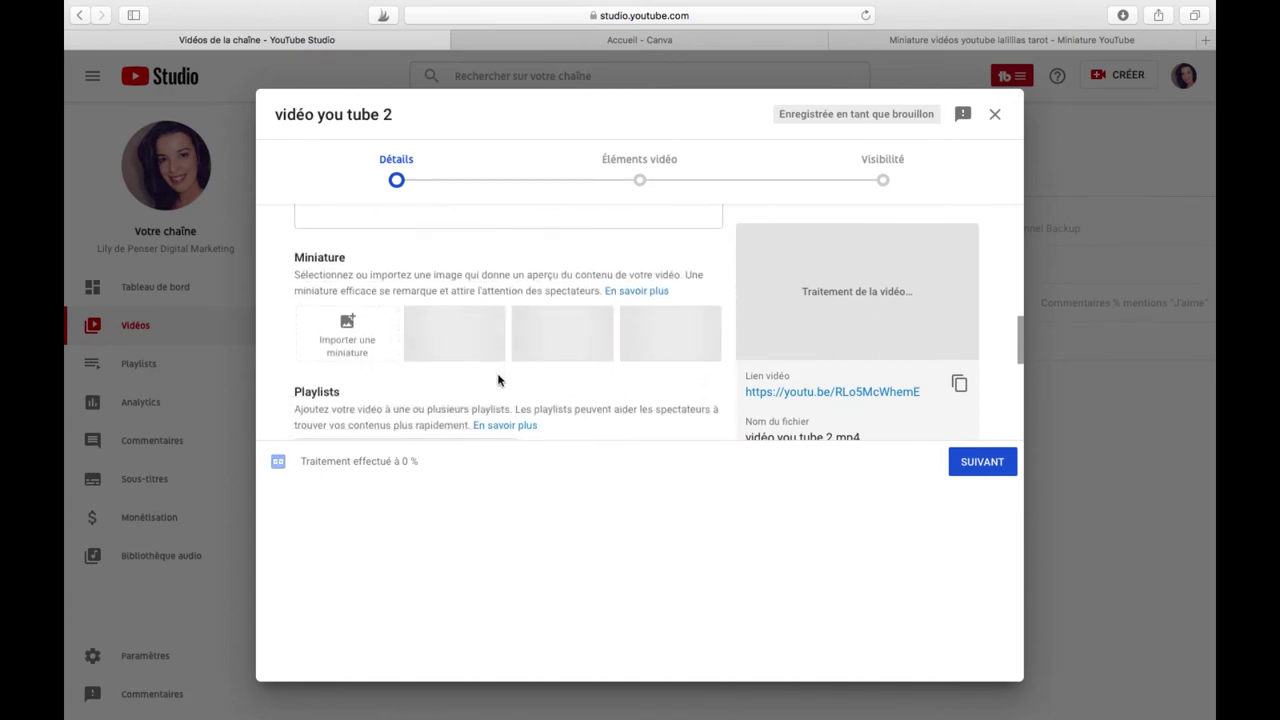
pyautogui.scroll(-3, 428, 258)
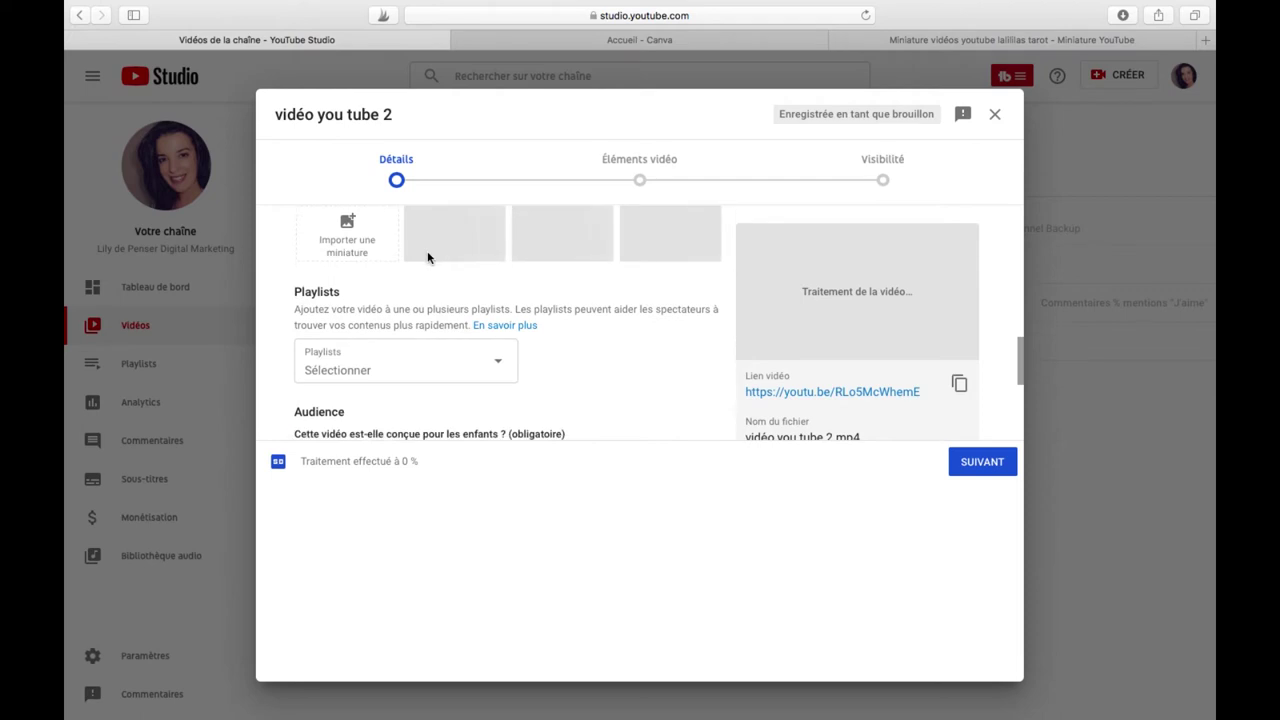
pyautogui.scroll(-5, 555, 330)
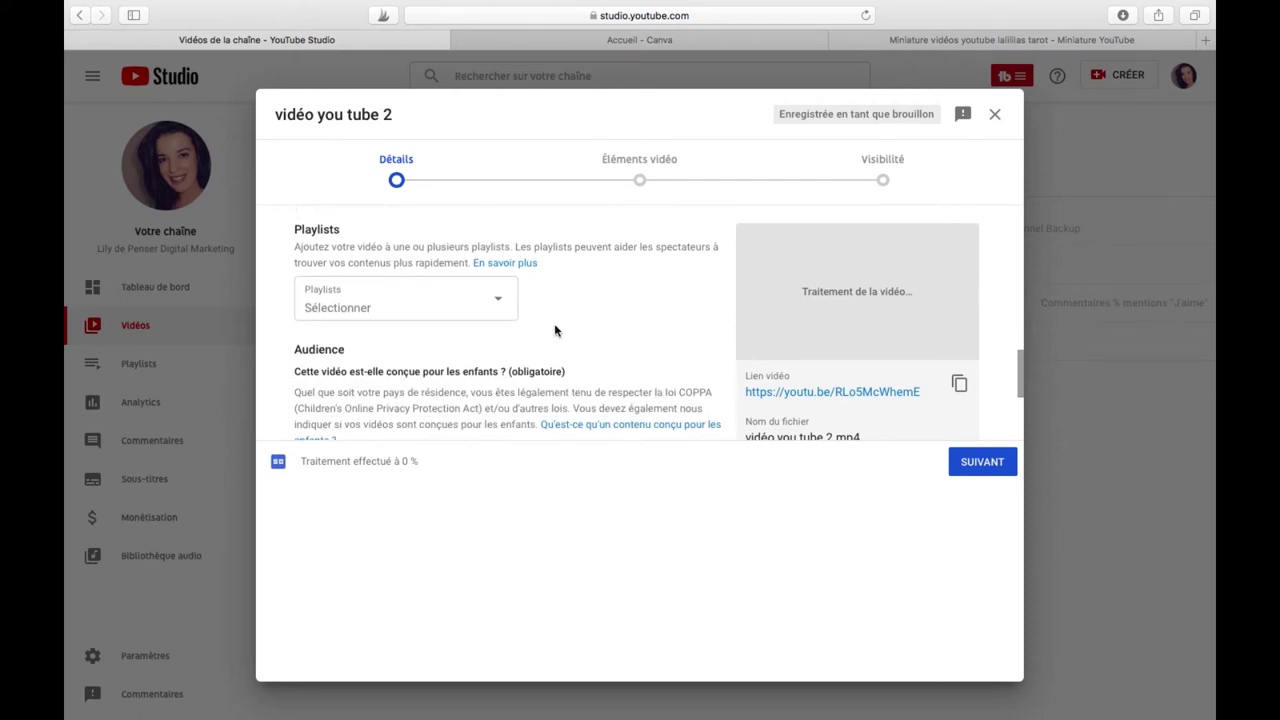
pyautogui.scroll(3, 555, 330)
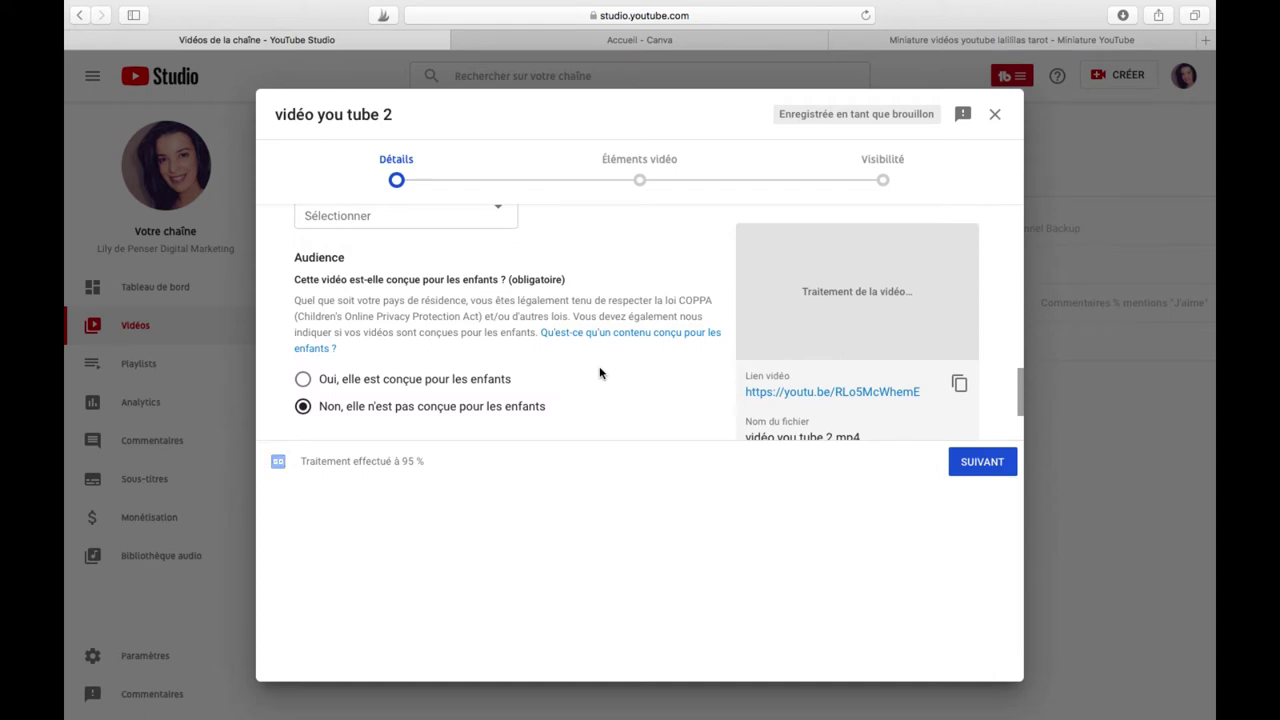
pyautogui.scroll(-5, 600, 373)
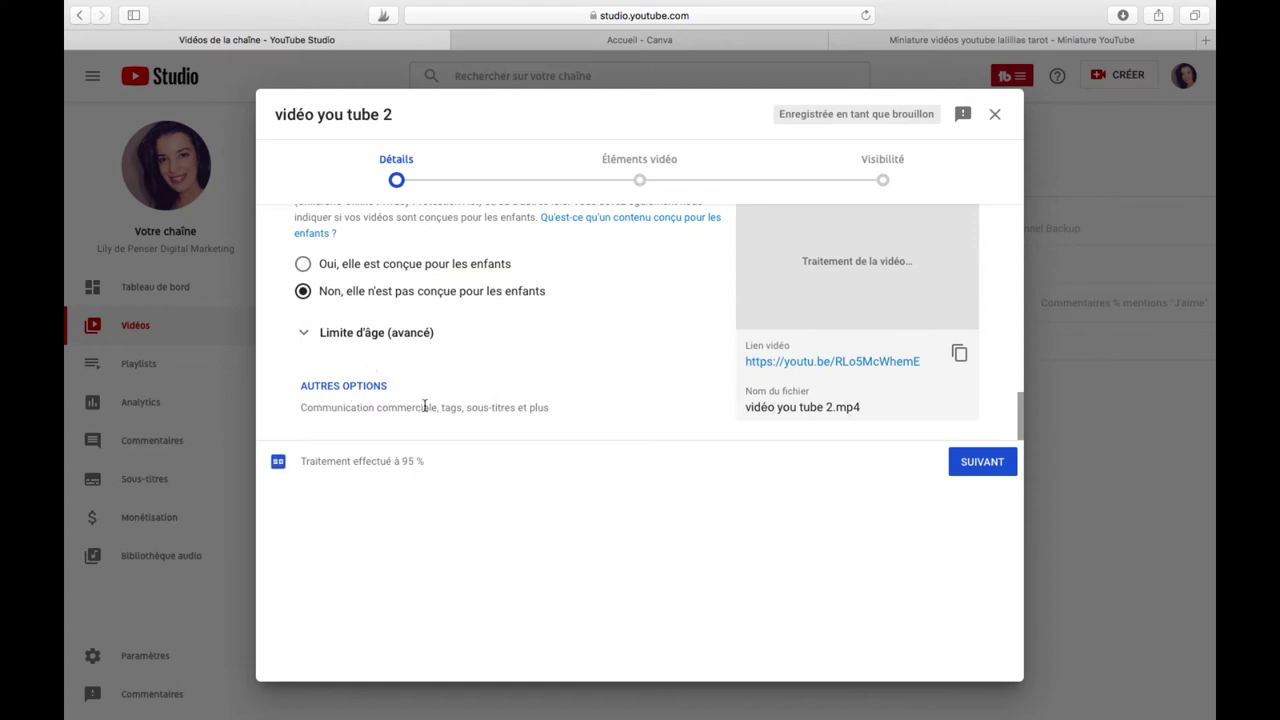
# Expand the additional options and examine the commercial communication, tags, language, category and comment settings.
pyautogui.click(374, 386)
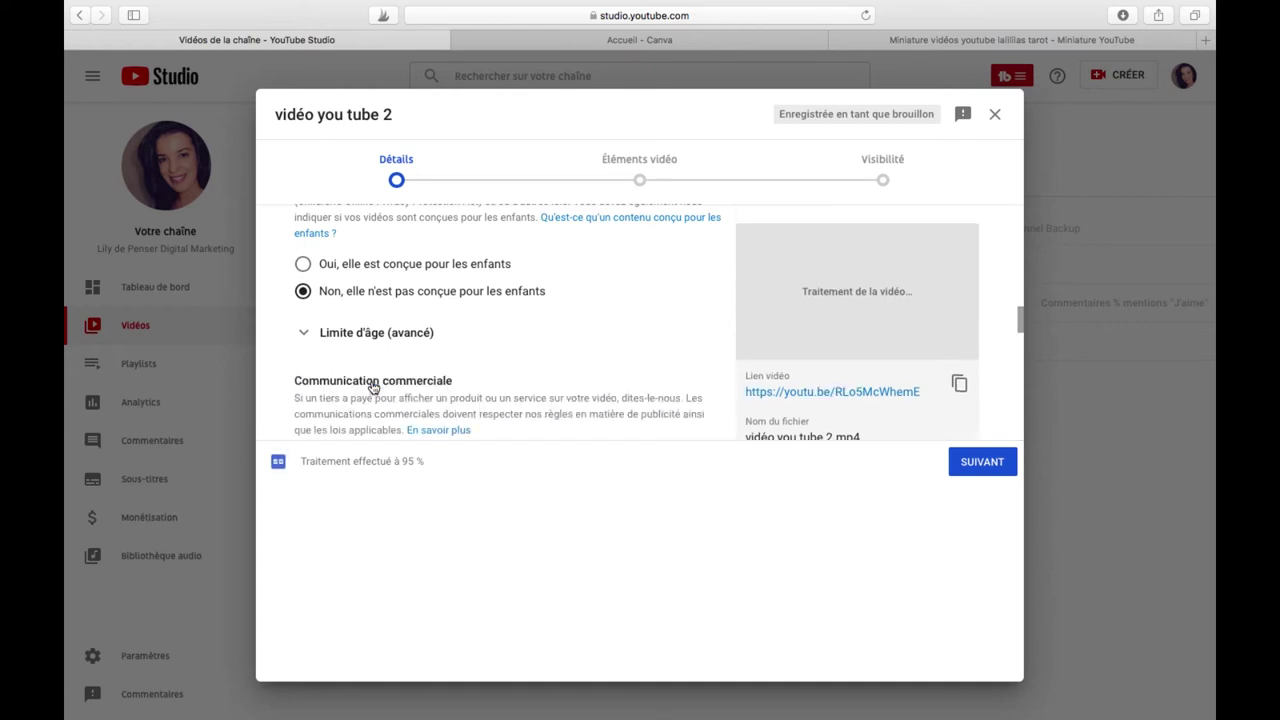
pyautogui.scroll(-6, 572, 364)
pyautogui.scroll(3, 614, 375)
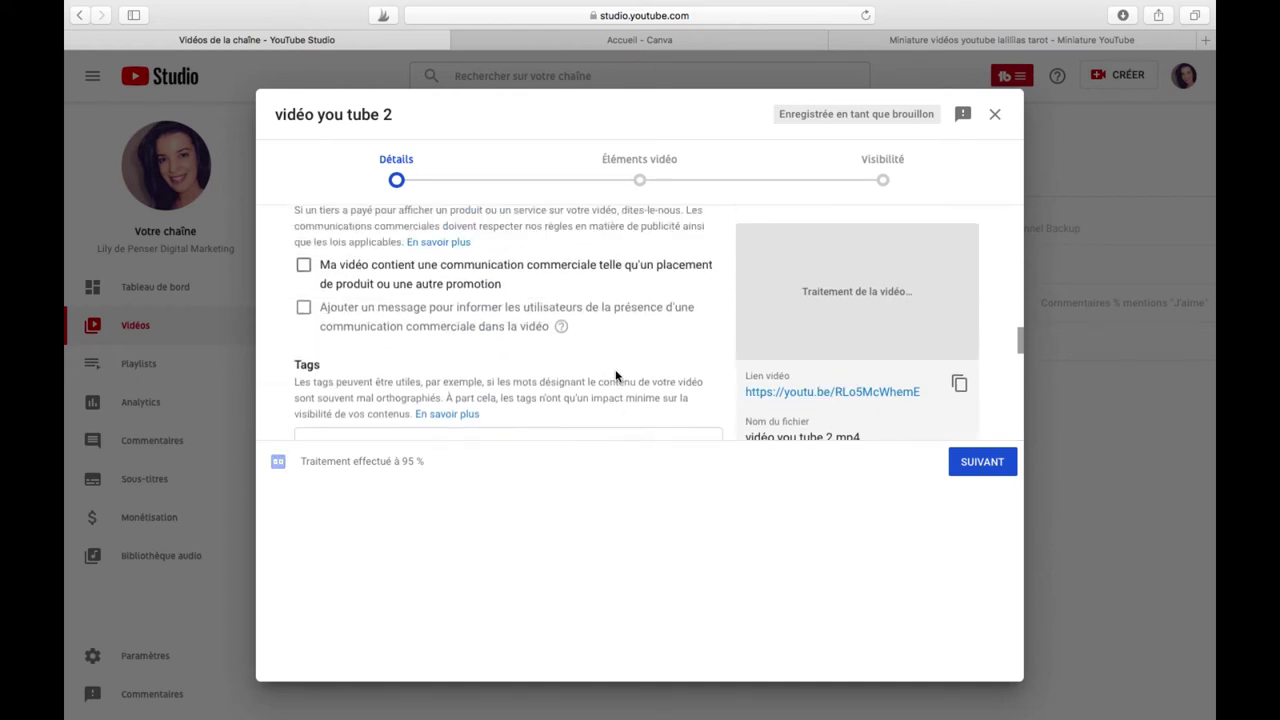
pyautogui.scroll(-3, 615, 376)
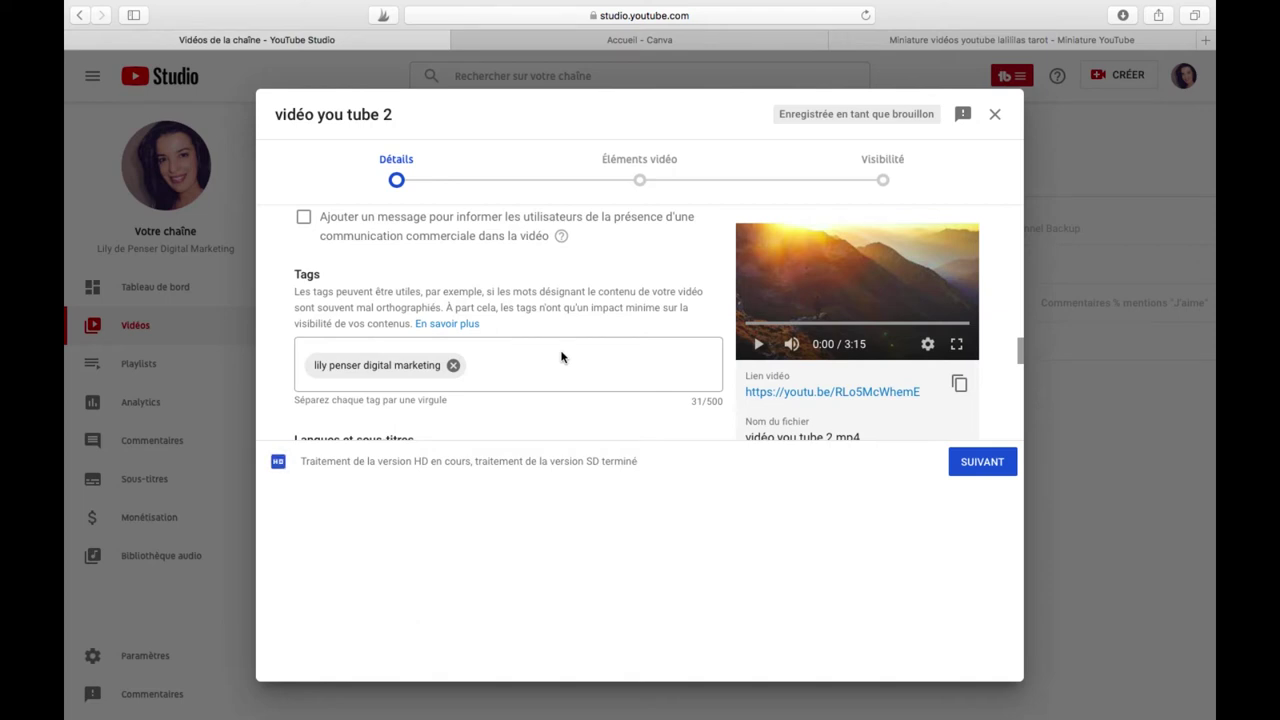
pyautogui.scroll(-3, 561, 357)
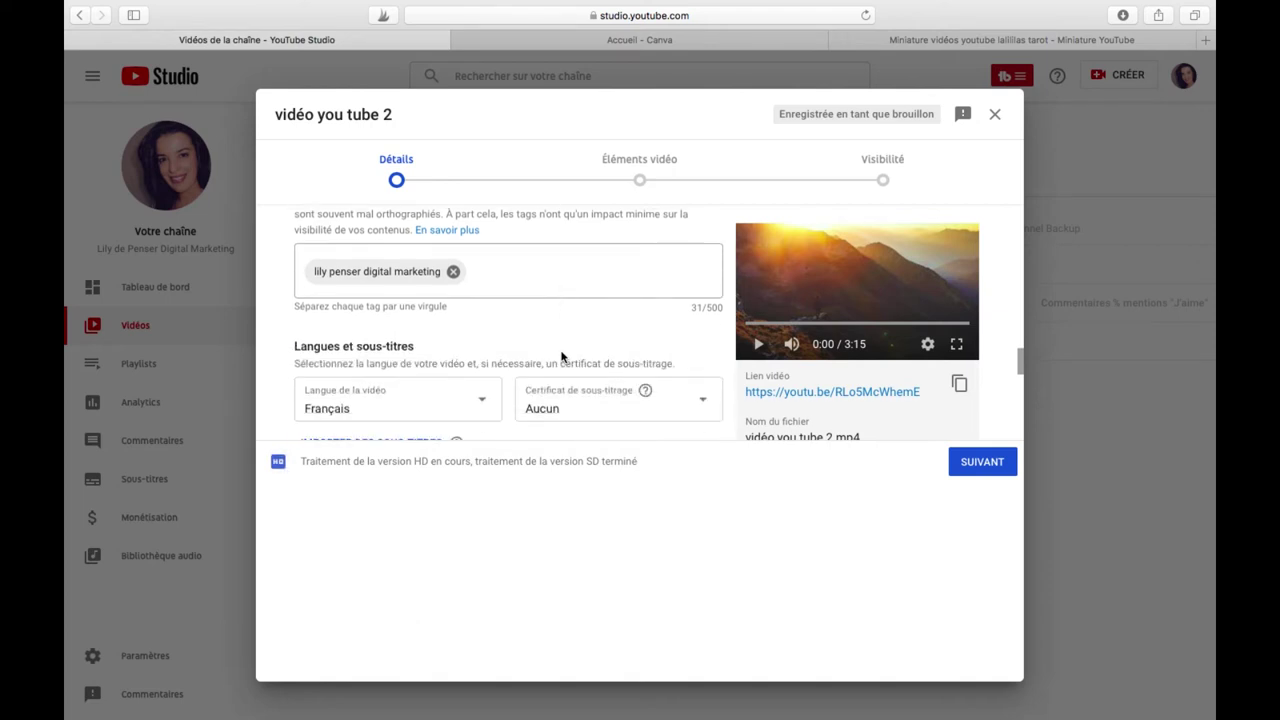
pyautogui.scroll(3, 563, 354)
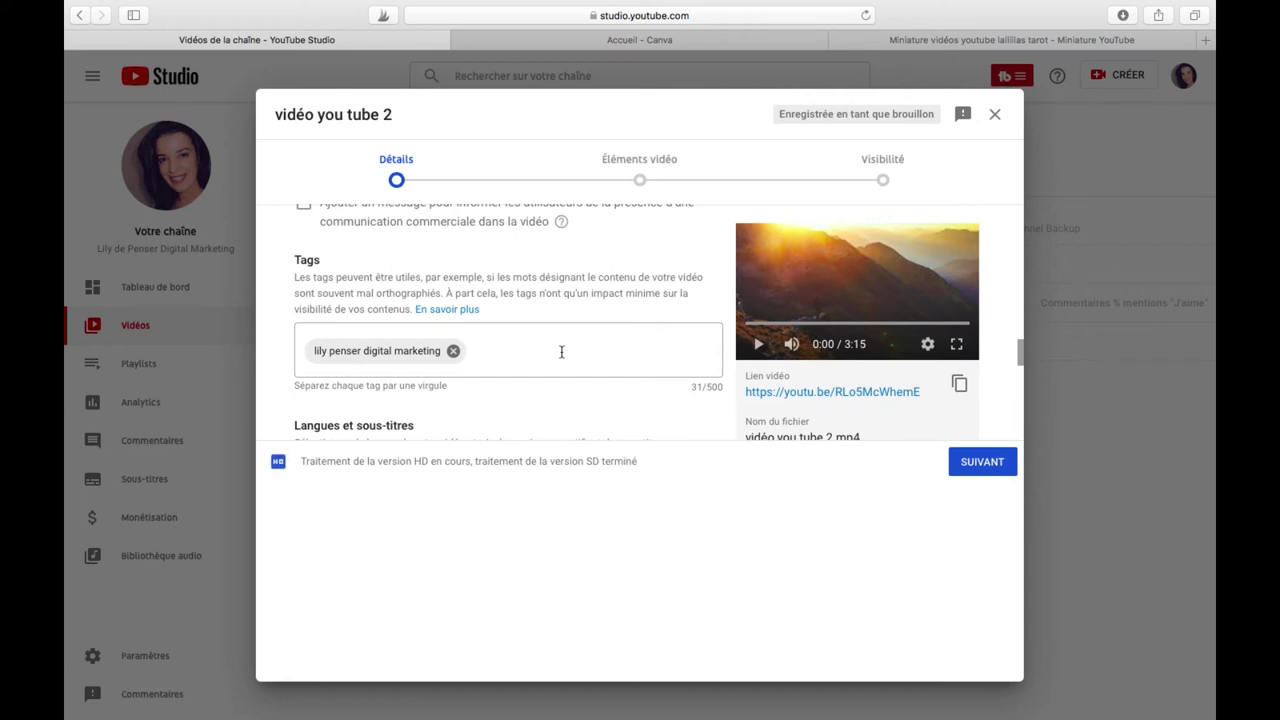
pyautogui.scroll(-5, 561, 351)
pyautogui.scroll(10, 553, 376)
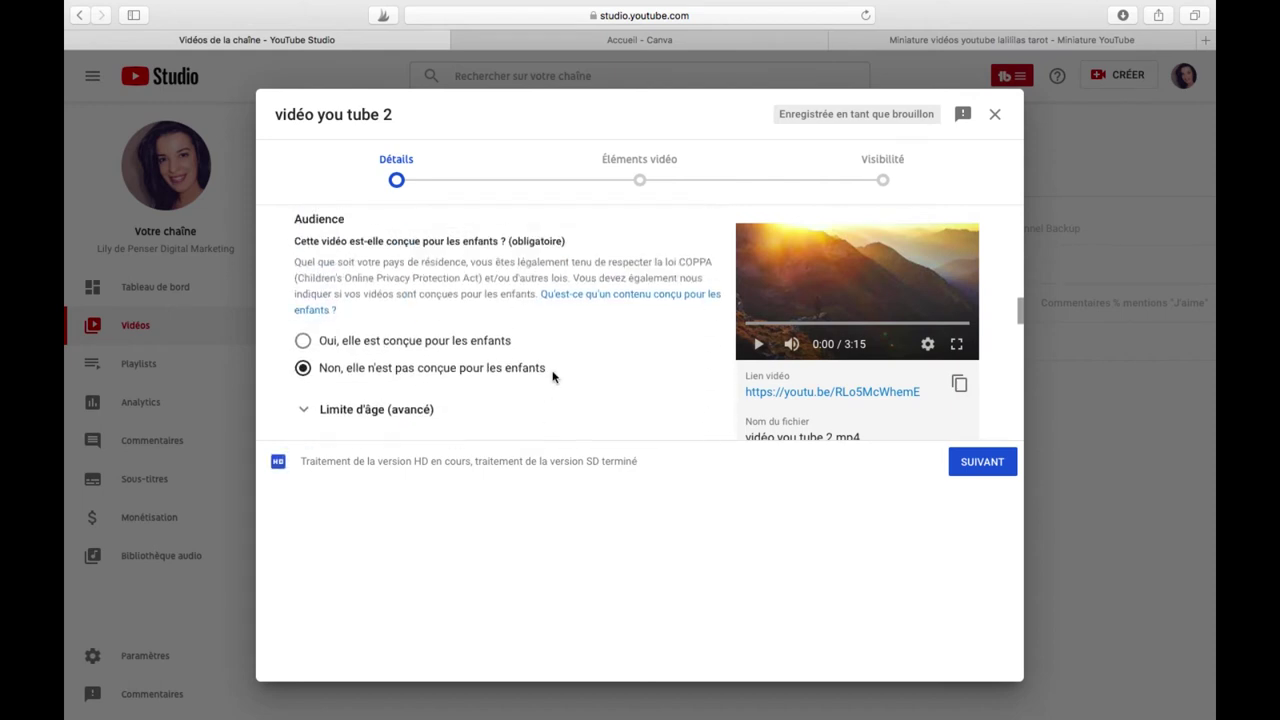
pyautogui.scroll(-15, 553, 376)
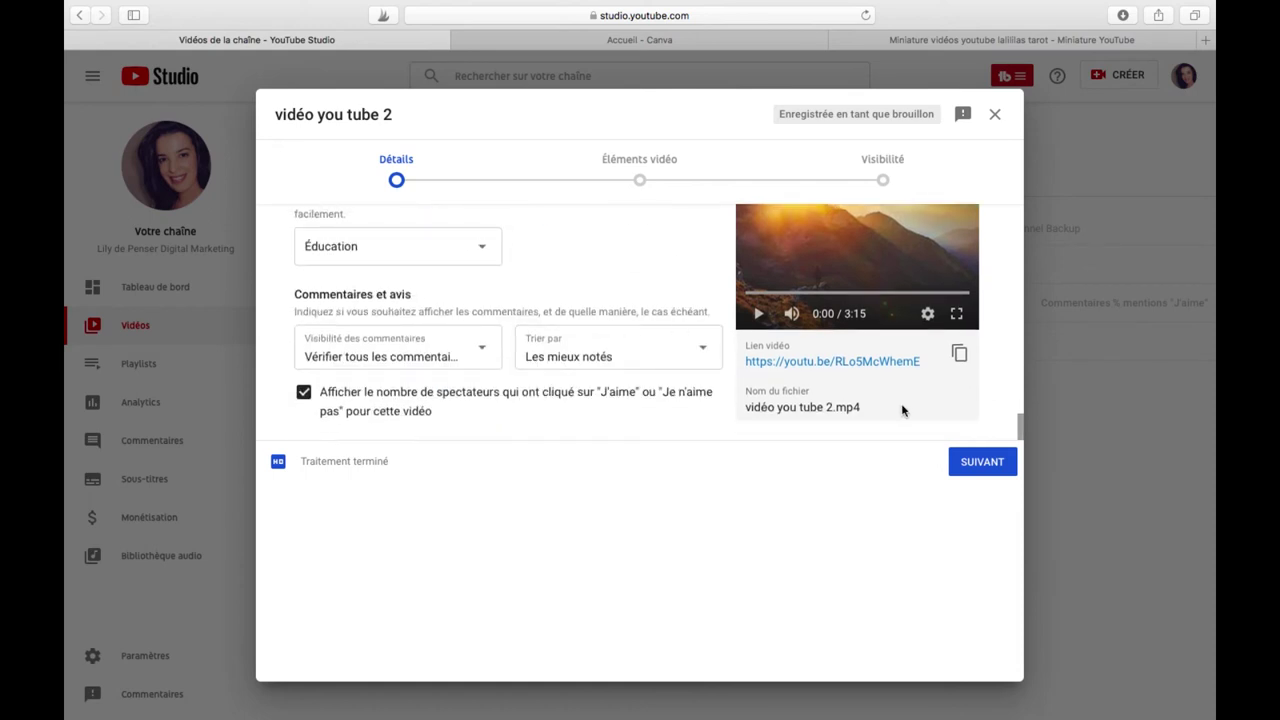
# Advance to Éléments vidéo, import the end screen from the "comment rajouter un minutage" video and save it.
pyautogui.click(972, 476)
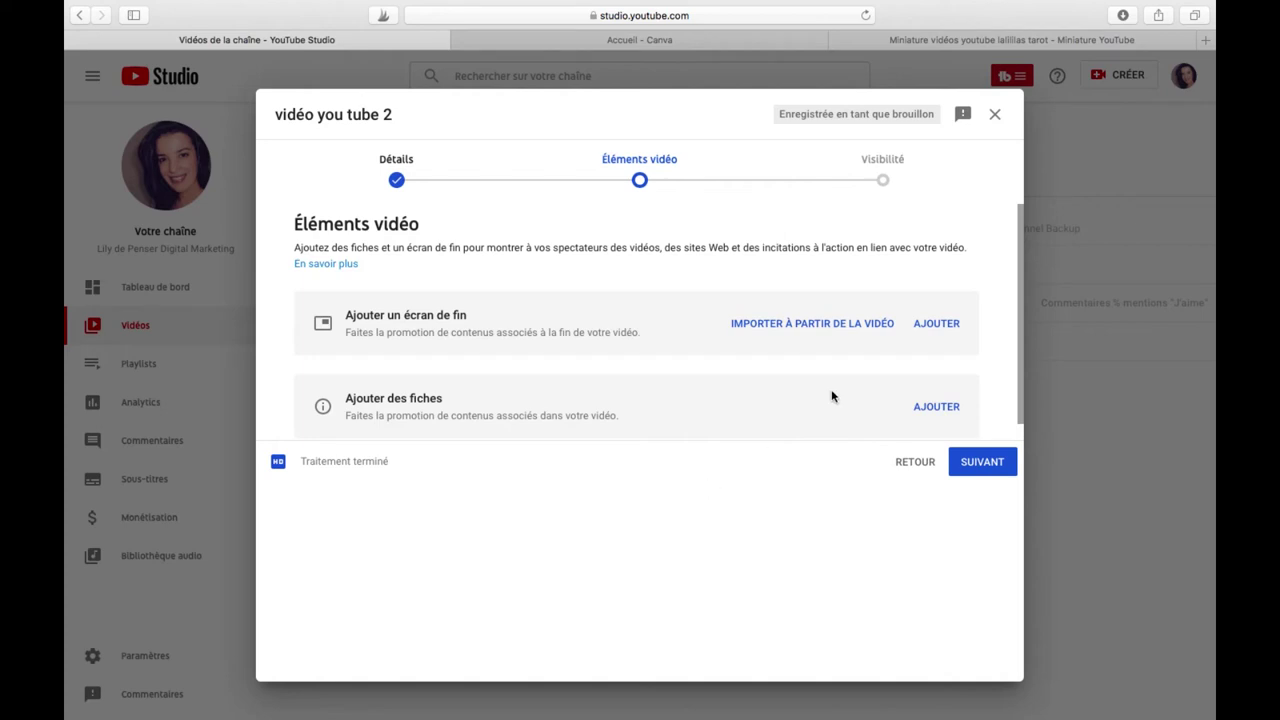
pyautogui.click(873, 331)
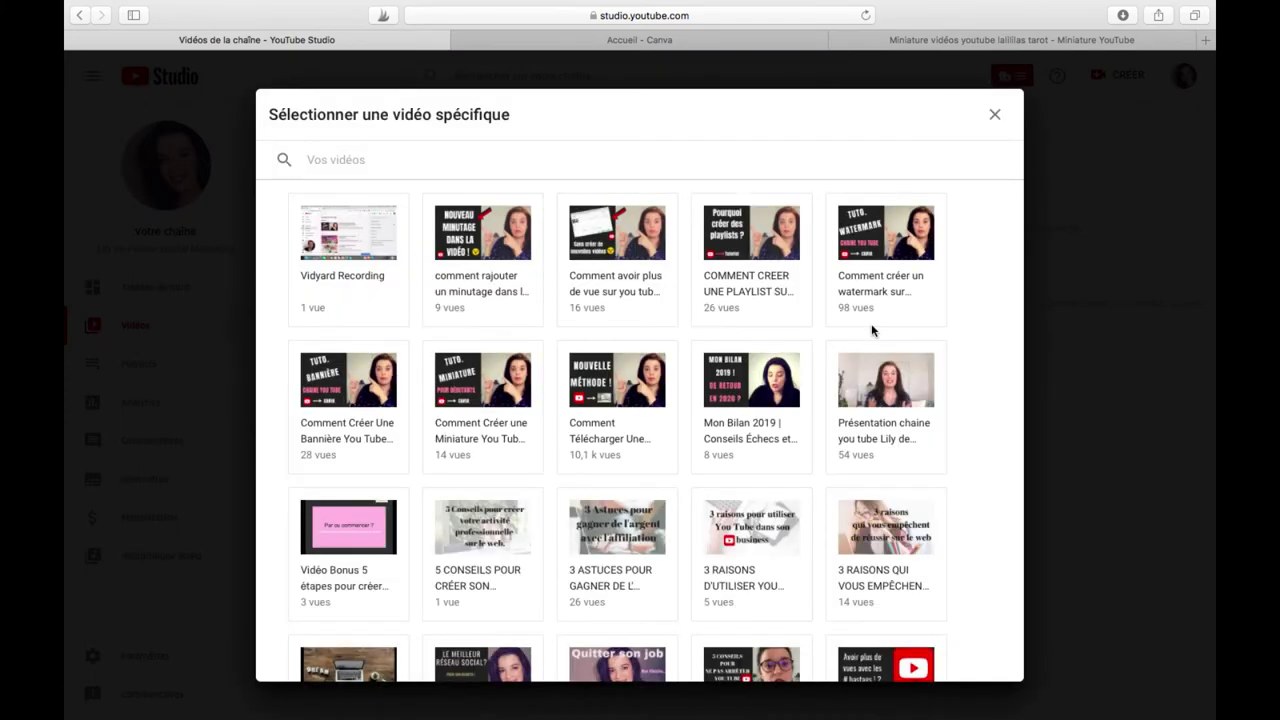
pyautogui.click(510, 256)
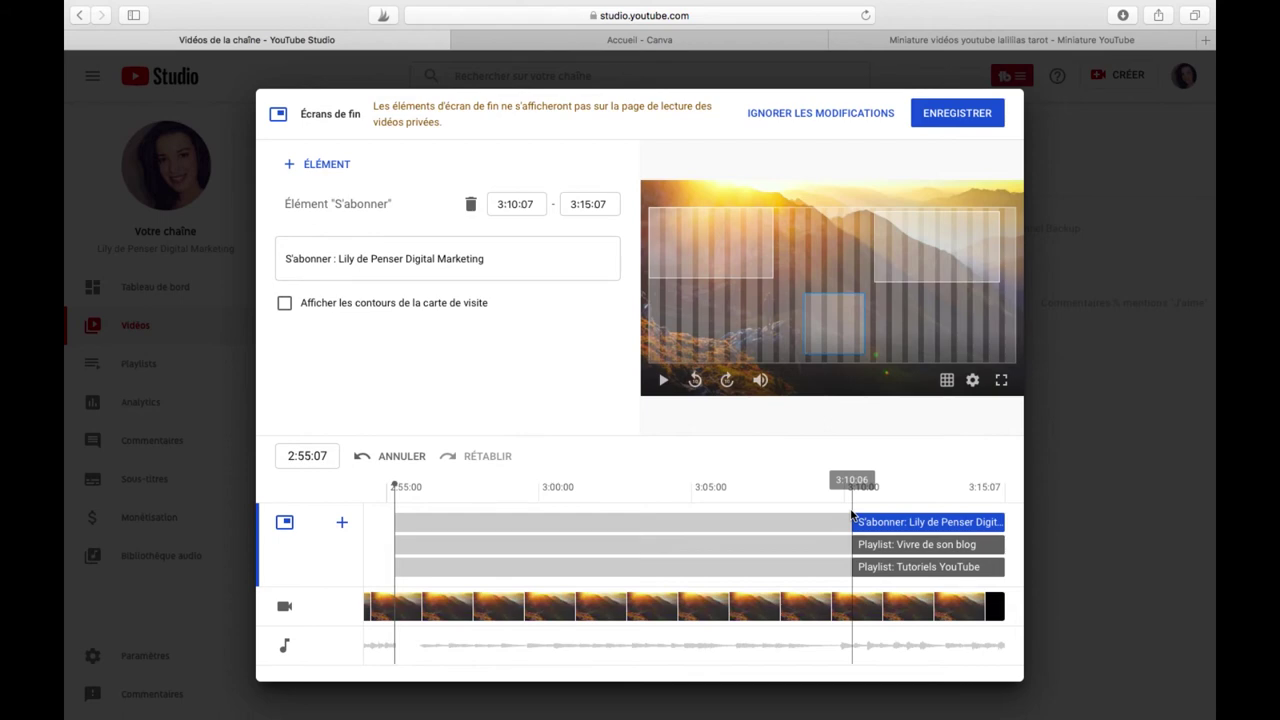
pyautogui.click(966, 110)
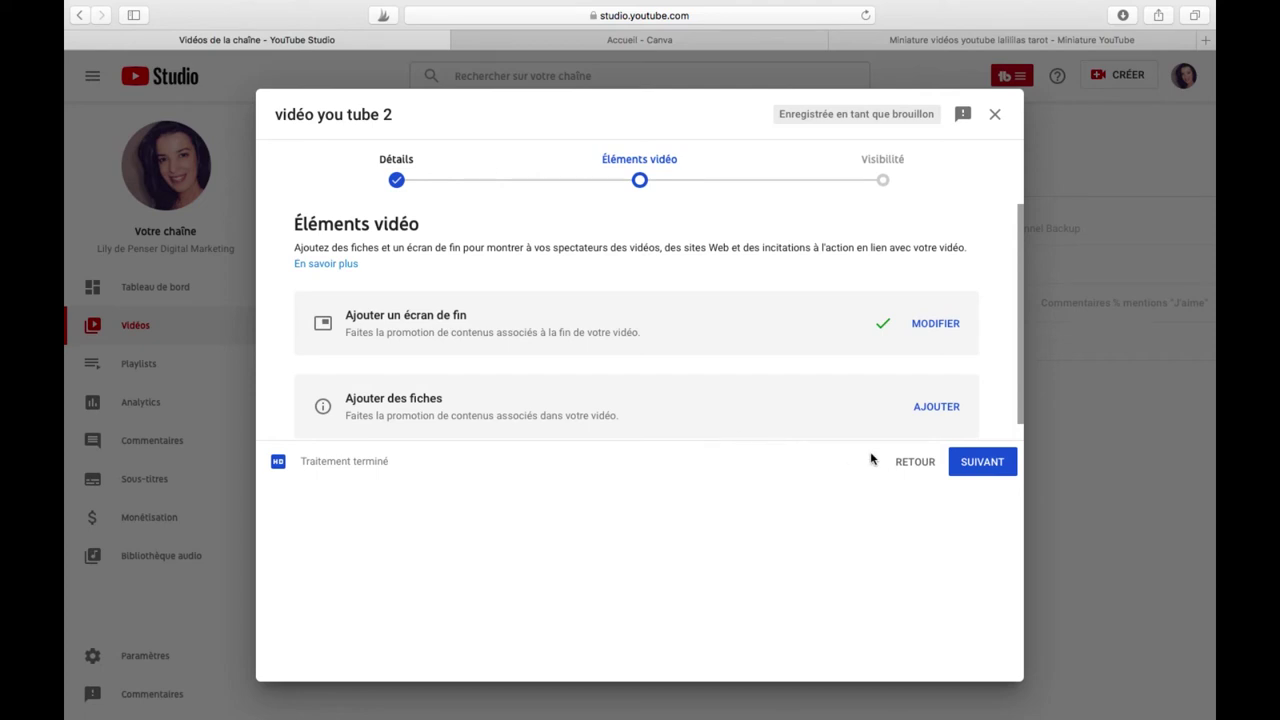
# Advance to Visibilité, choose Publique and close the upload without publishing, keeping it as a draft.
pyautogui.click(995, 461)
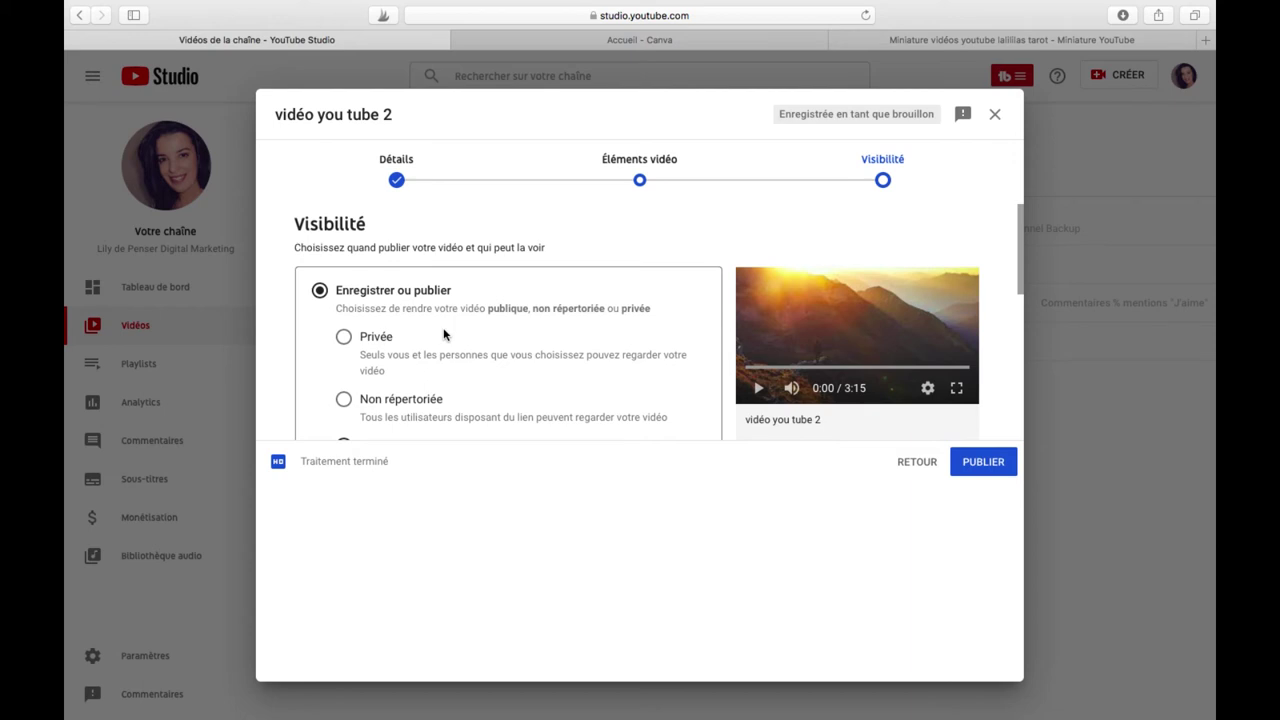
pyautogui.scroll(-2, 502, 388)
pyautogui.click(502, 388)
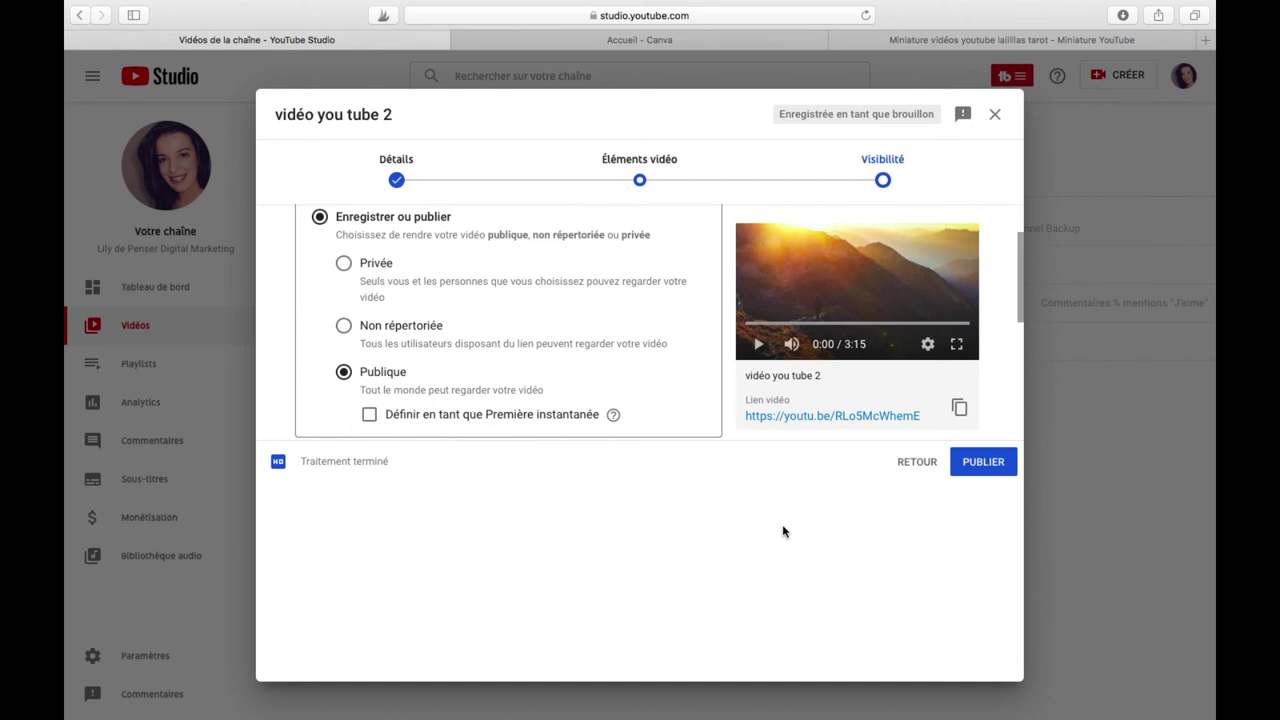
pyautogui.click(996, 115)
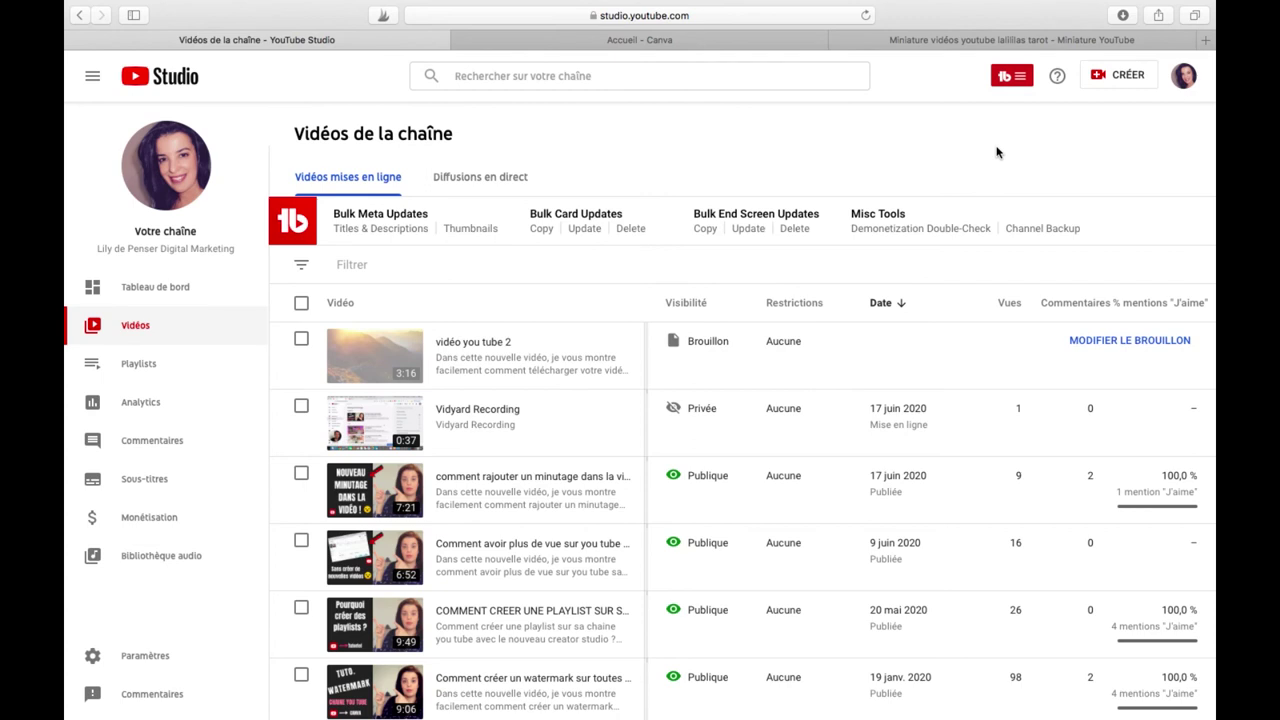
# Open your channel page from the account options, dismissing the channel art dialog and pausing the presentation video.
pyautogui.click(1187, 80)
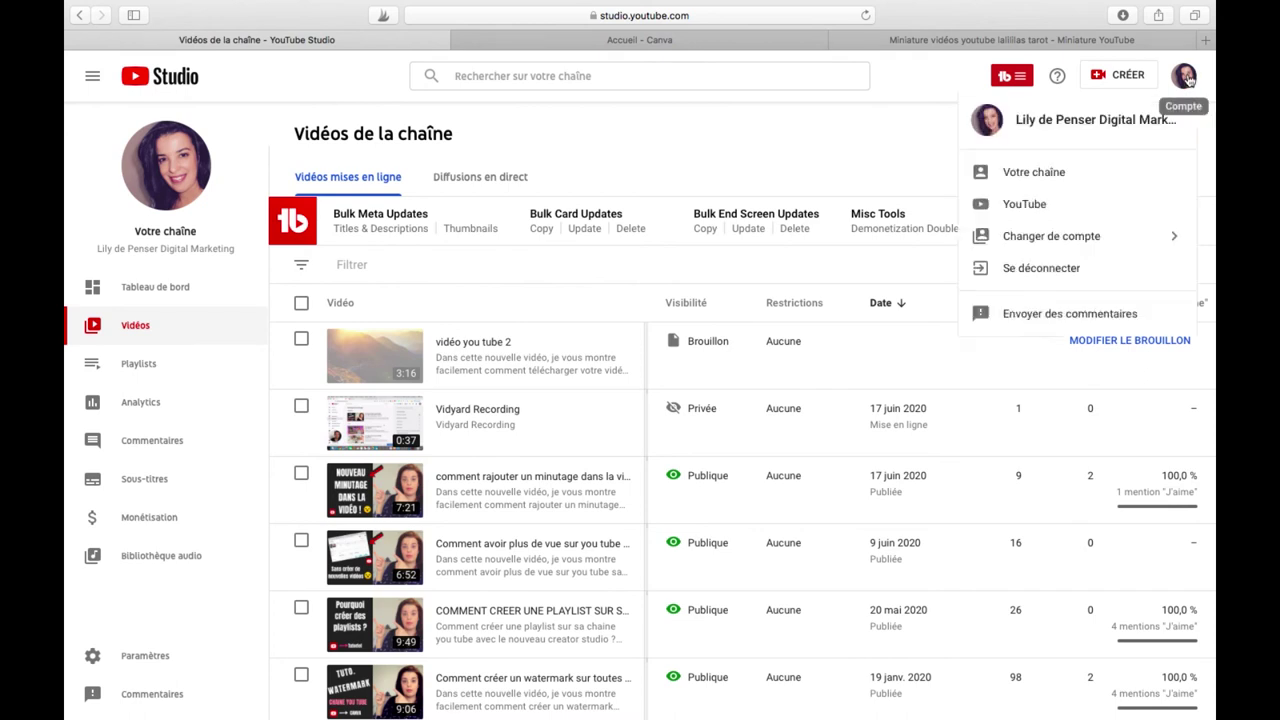
pyautogui.click(1087, 175)
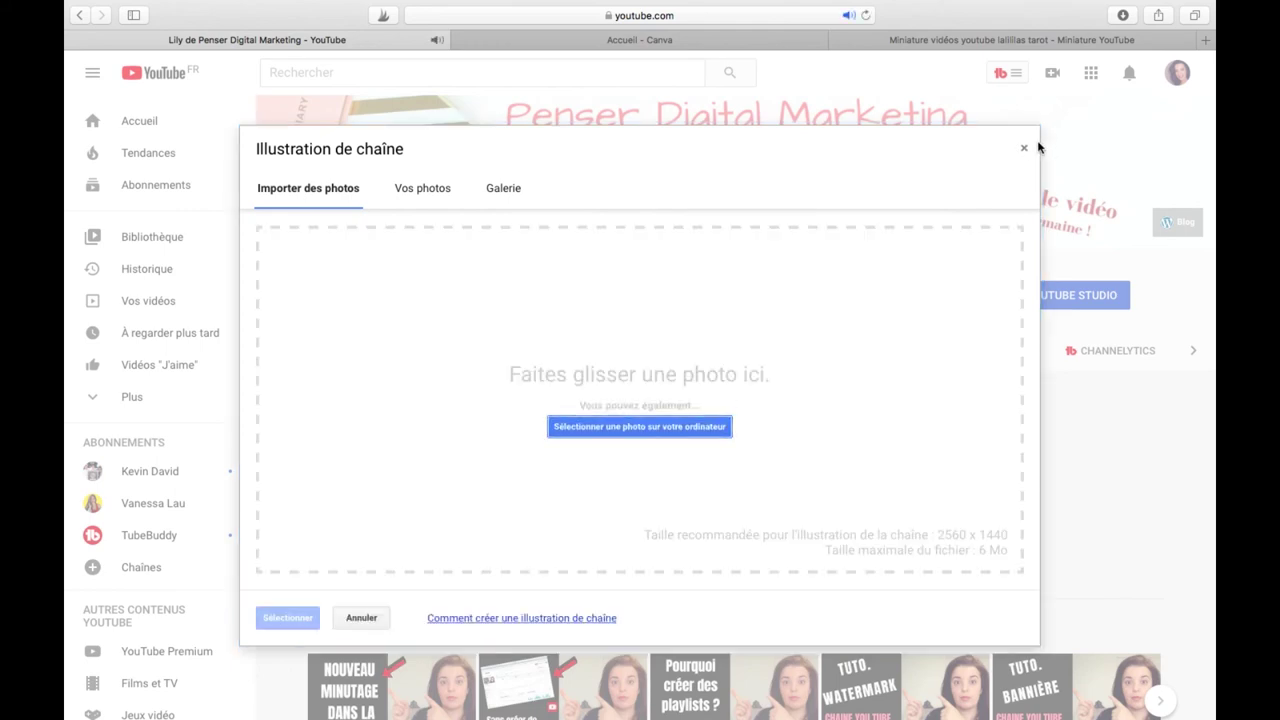
pyautogui.click(1026, 152)
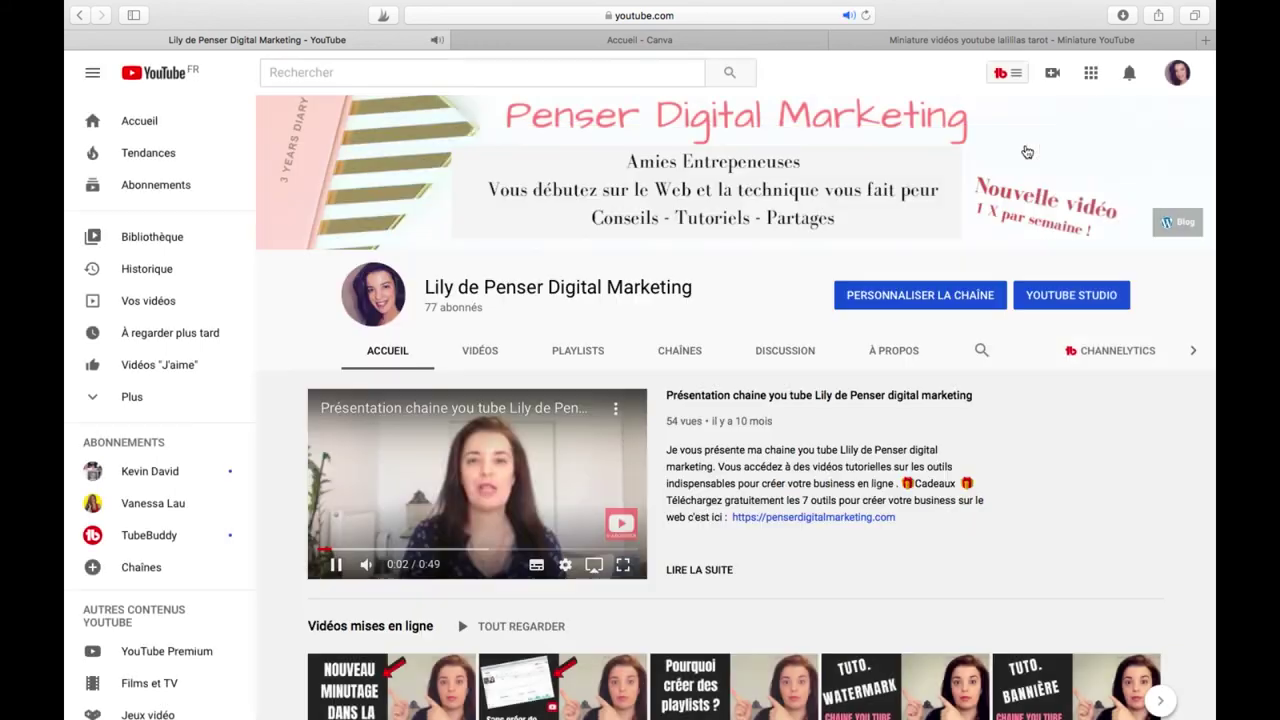
pyautogui.click(557, 470)
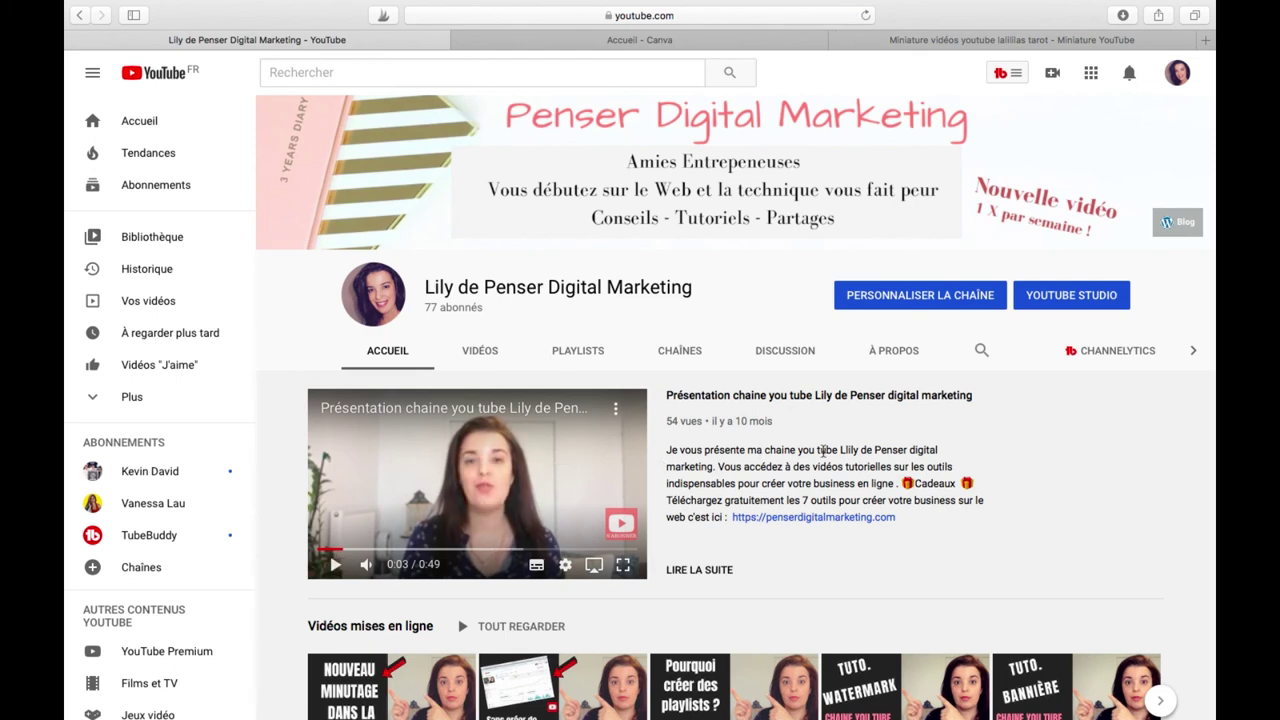
# Display the options for creating a video, and reopen your channel page from the account options.
pyautogui.click(1056, 74)
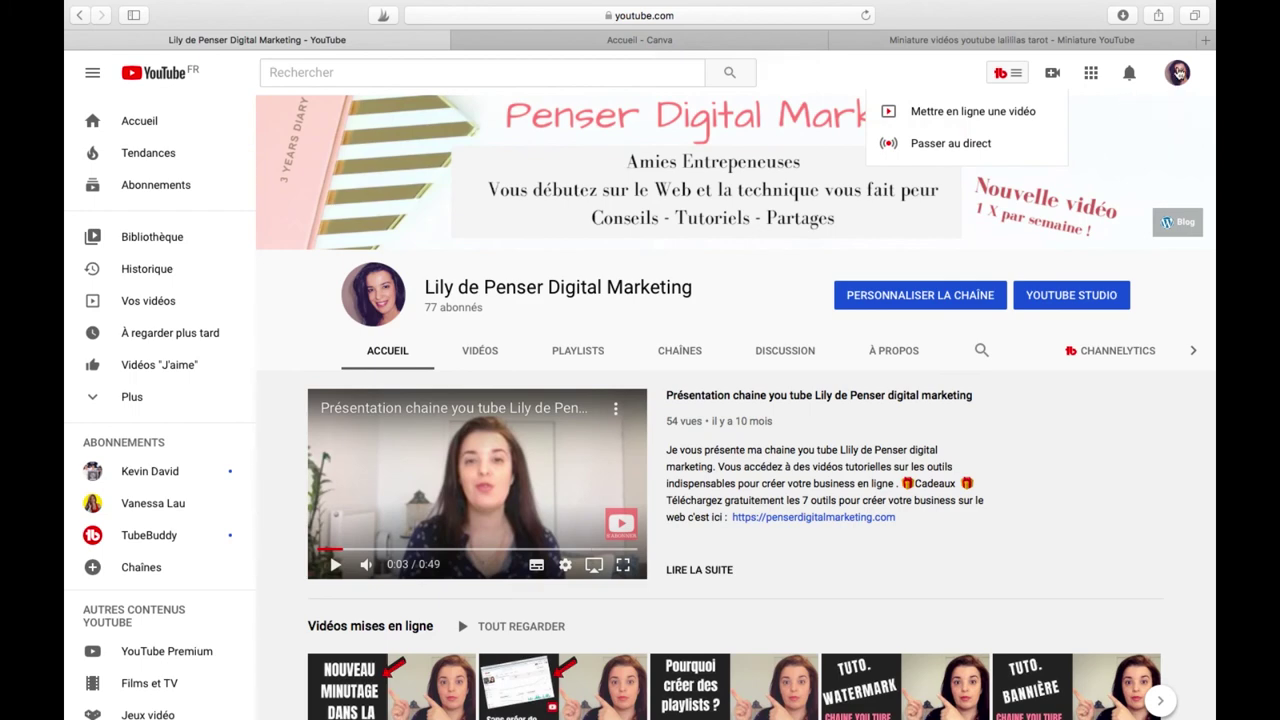
pyautogui.click(1177, 73)
pyautogui.click(1078, 187)
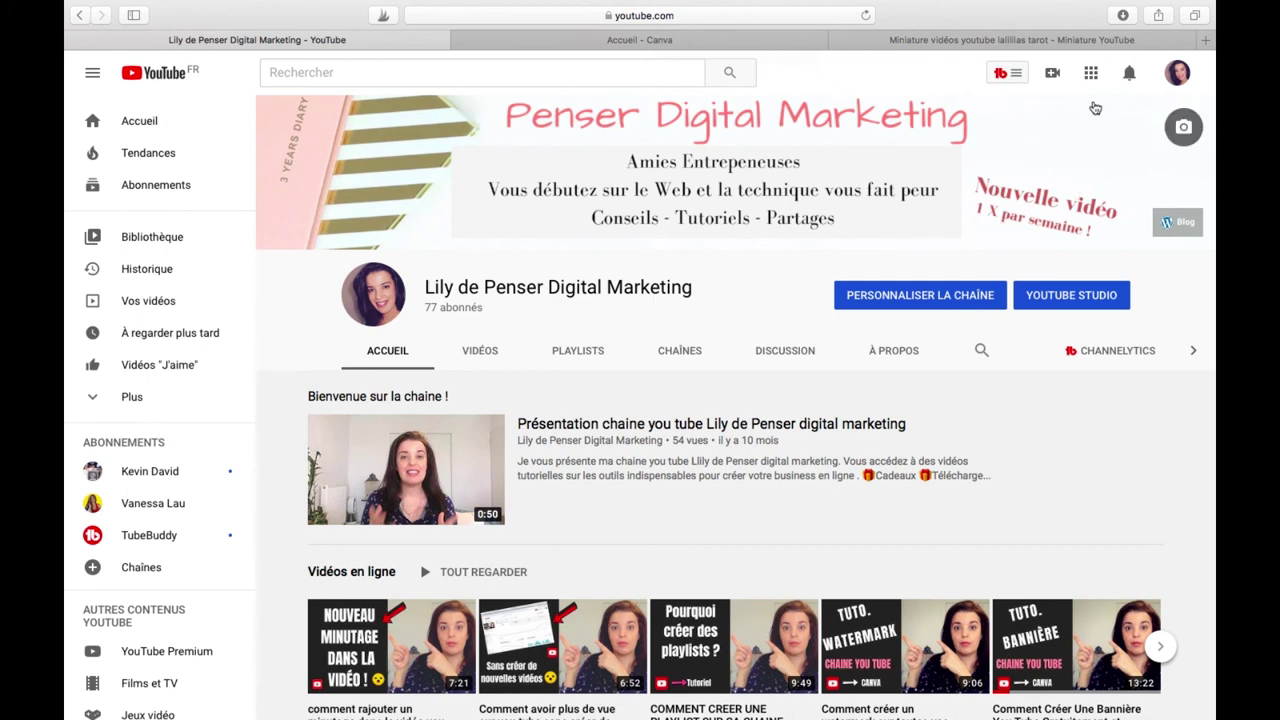
# Open Gestionnaire de vidéos from the channel customization page, and view the creation options before dismissing them.
pyautogui.click(928, 302)
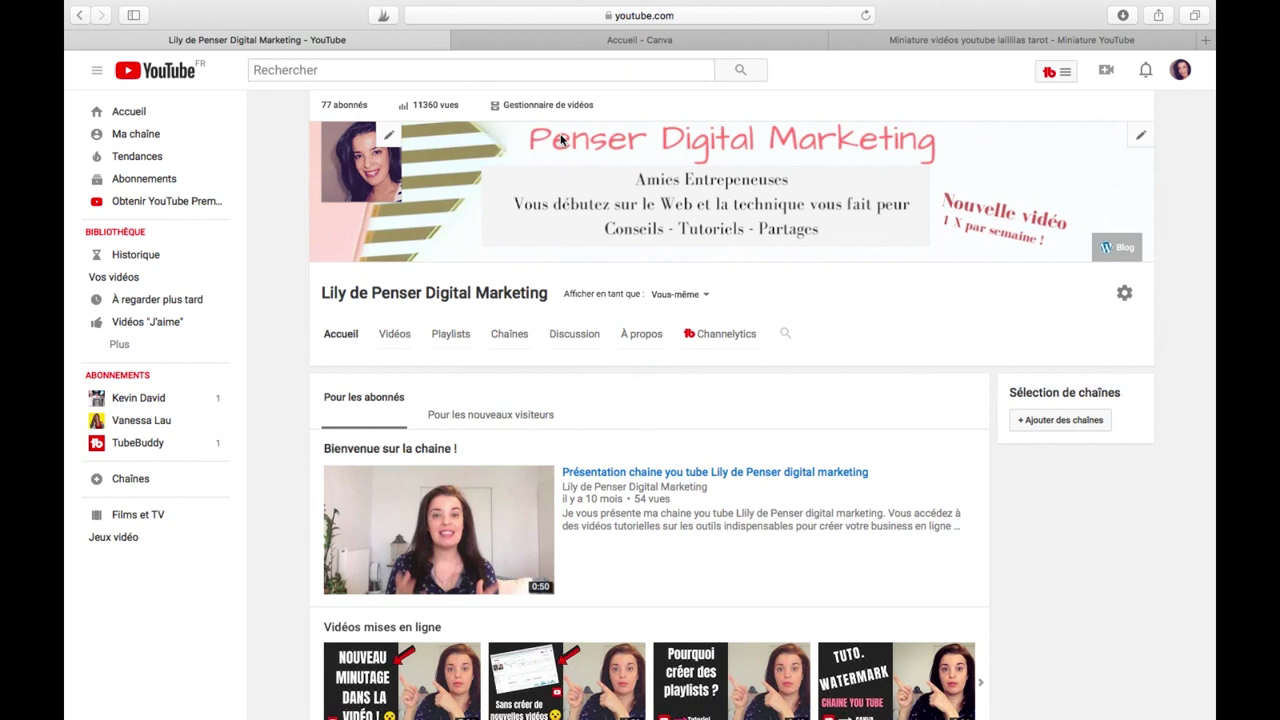
pyautogui.click(538, 106)
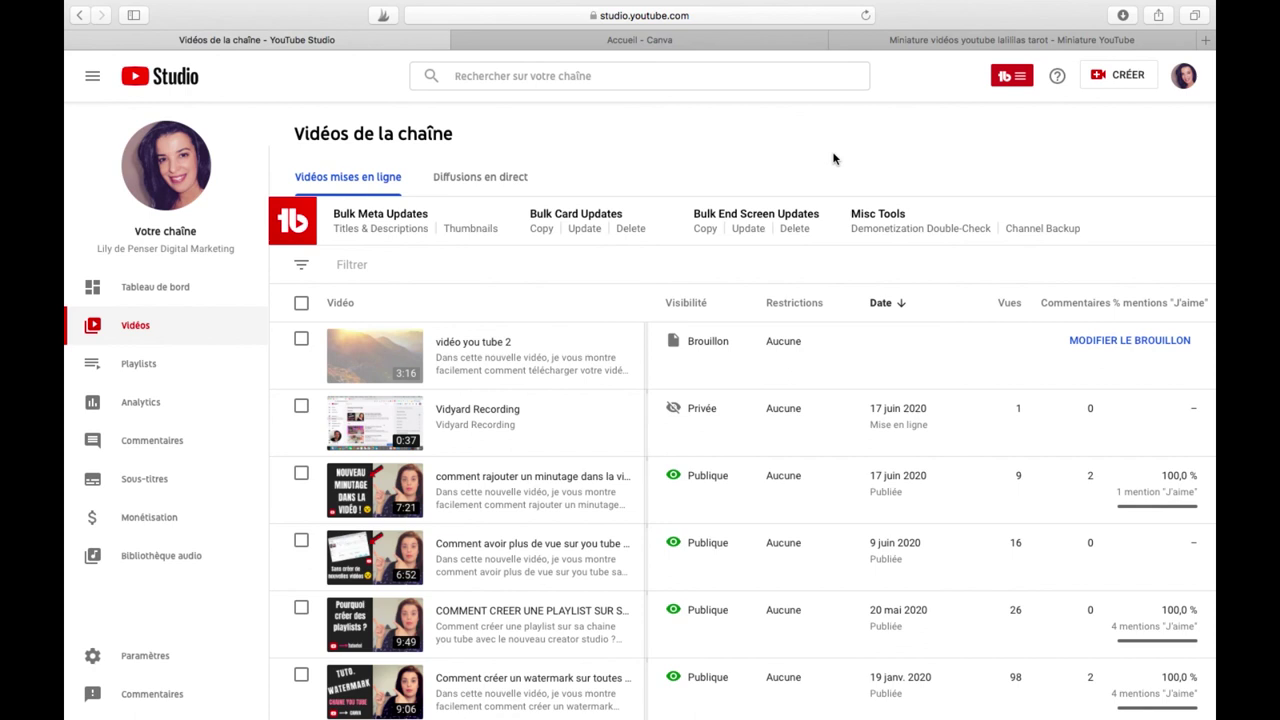
pyautogui.click(1118, 78)
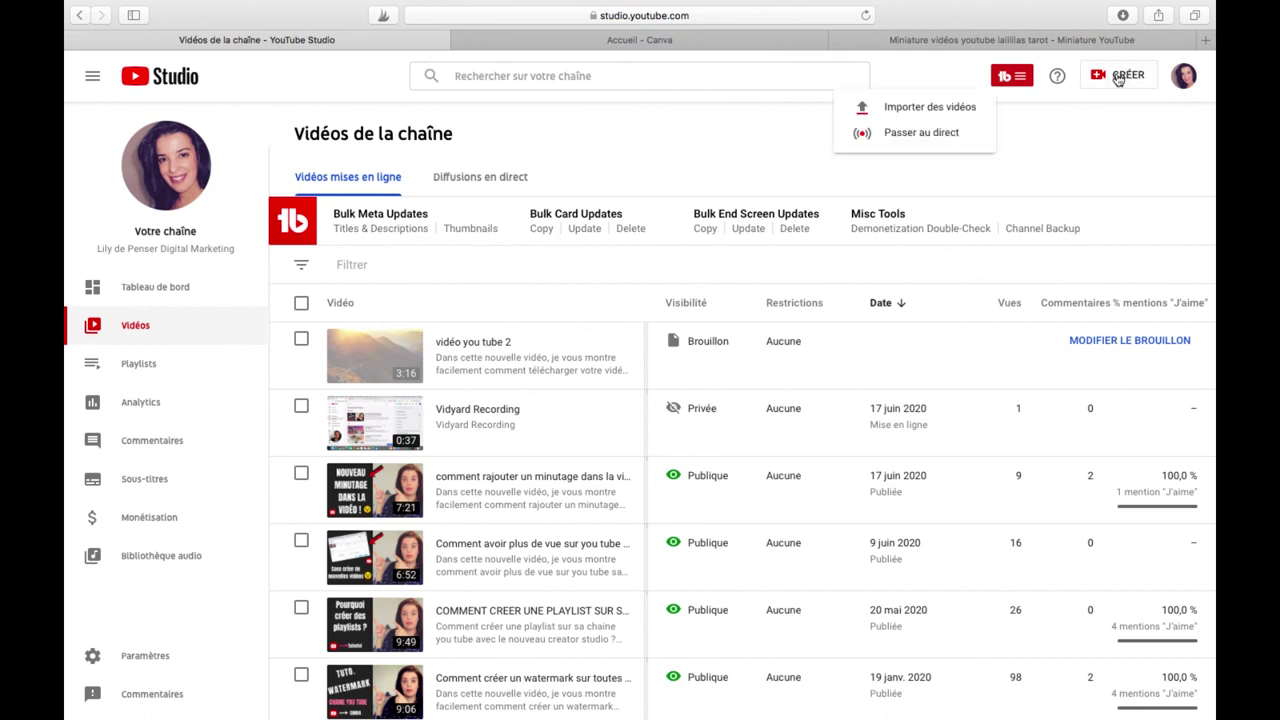
pyautogui.click(1068, 139)
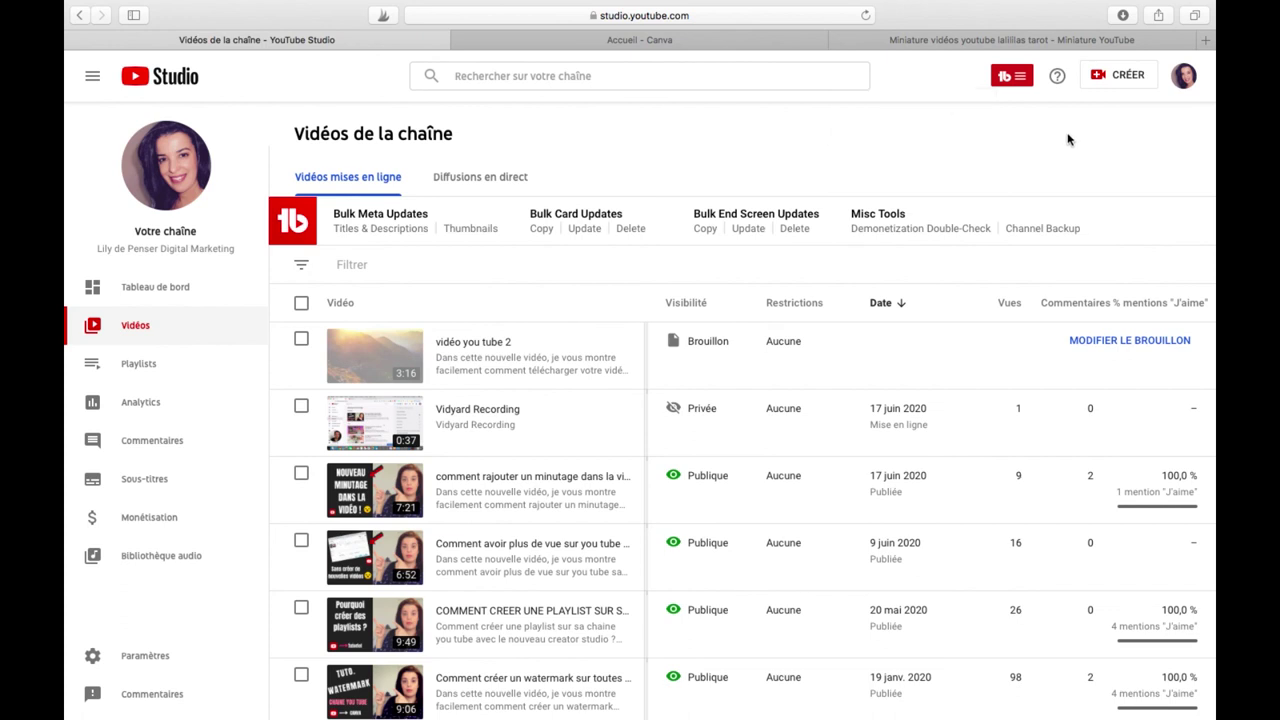